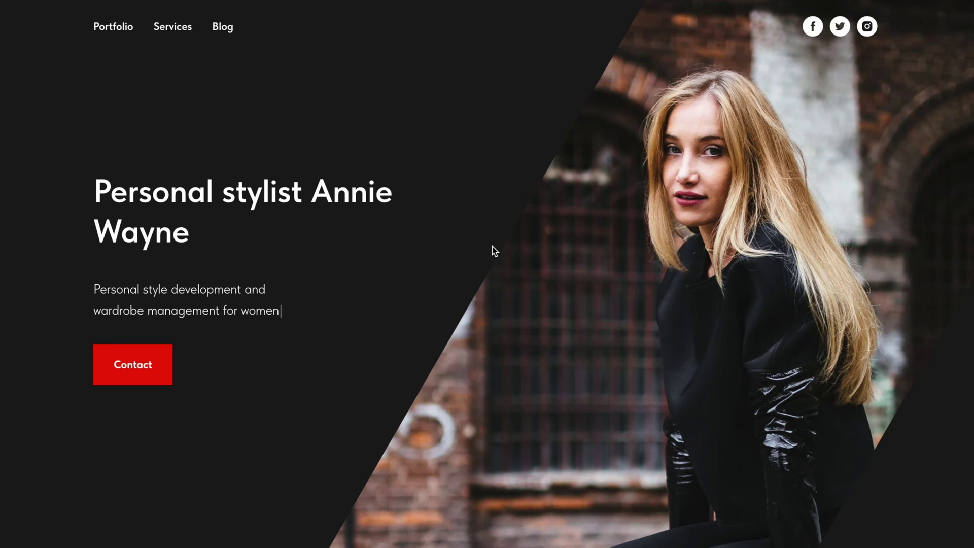
- Close the live preview to return to editing the Personal Stylist page's cover block
{"action": "key", "text": "ctrl+w"}
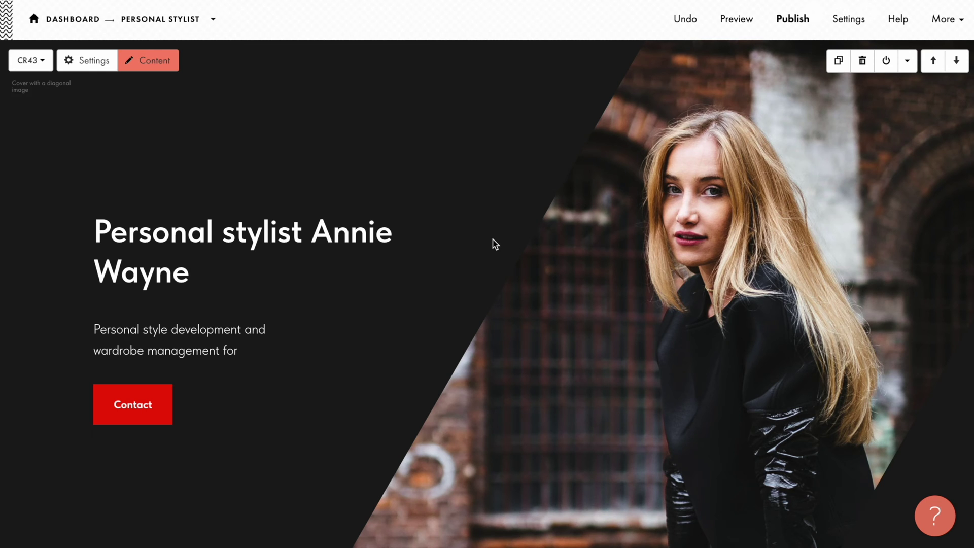
- Insert the T635 Typewriter effect block from Other between the cover and About me
{"action": "scroll", "coordinate": [495, 244], "scroll_direction": "down", "scroll_amount": 5}
{"action": "left_click", "coordinate": [487, 384]}
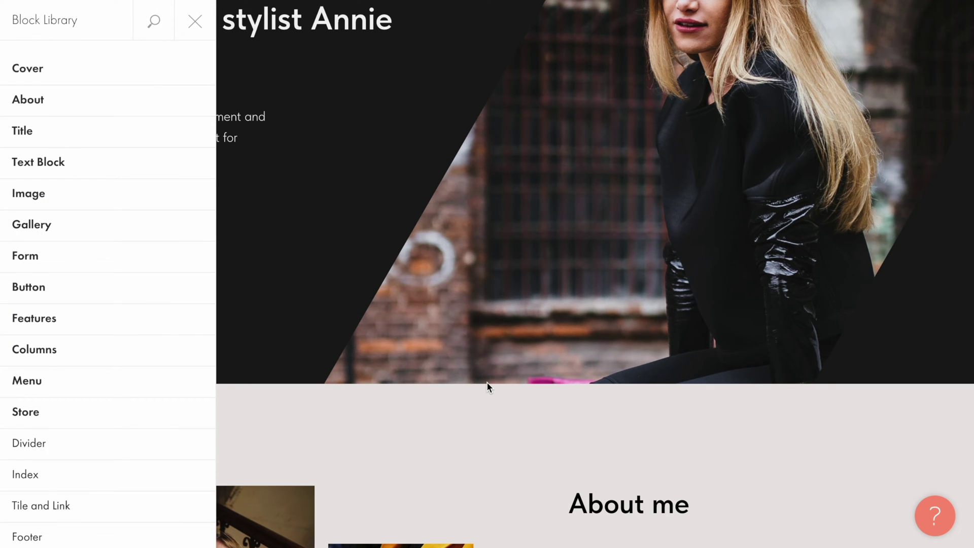
{"action": "scroll", "coordinate": [80, 378], "scroll_direction": "down", "scroll_amount": 9}
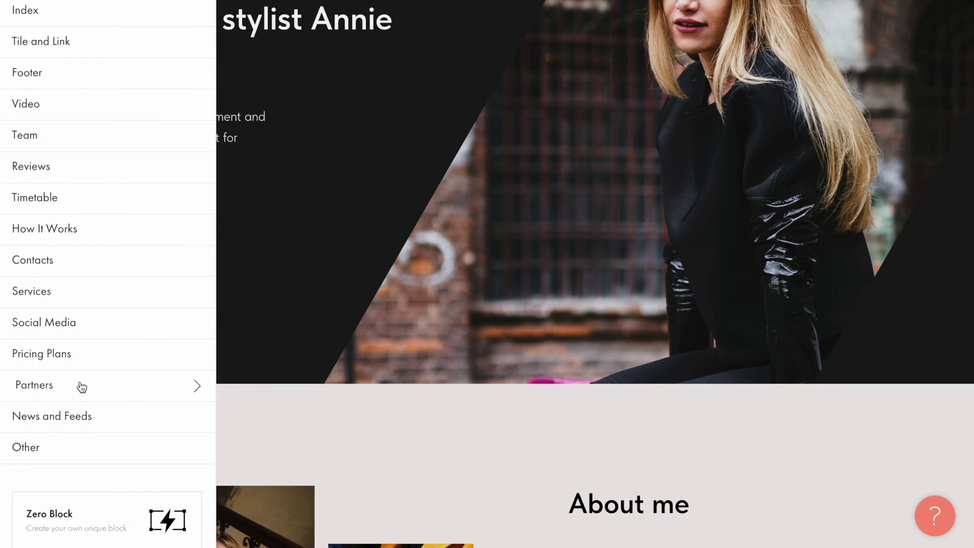
{"action": "mouse_move", "coordinate": [79, 446]}
{"action": "scroll", "coordinate": [275, 229], "scroll_direction": "down", "scroll_amount": 15}
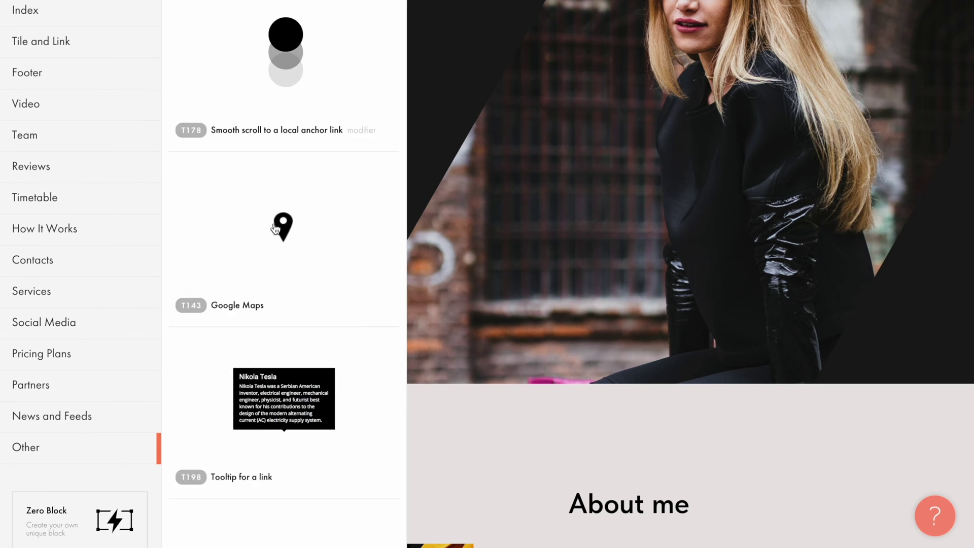
{"action": "scroll", "coordinate": [276, 228], "scroll_direction": "down", "scroll_amount": 10}
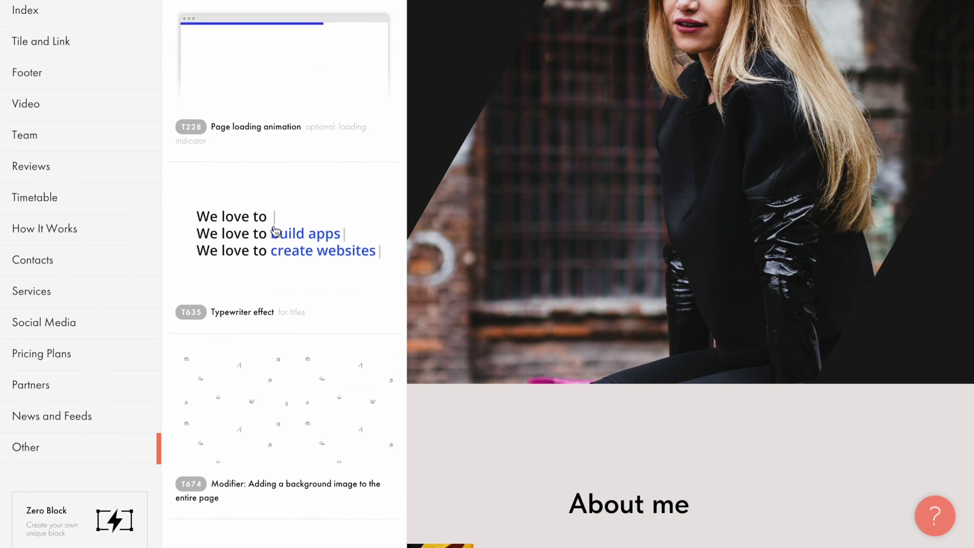
{"action": "left_click", "coordinate": [275, 229]}
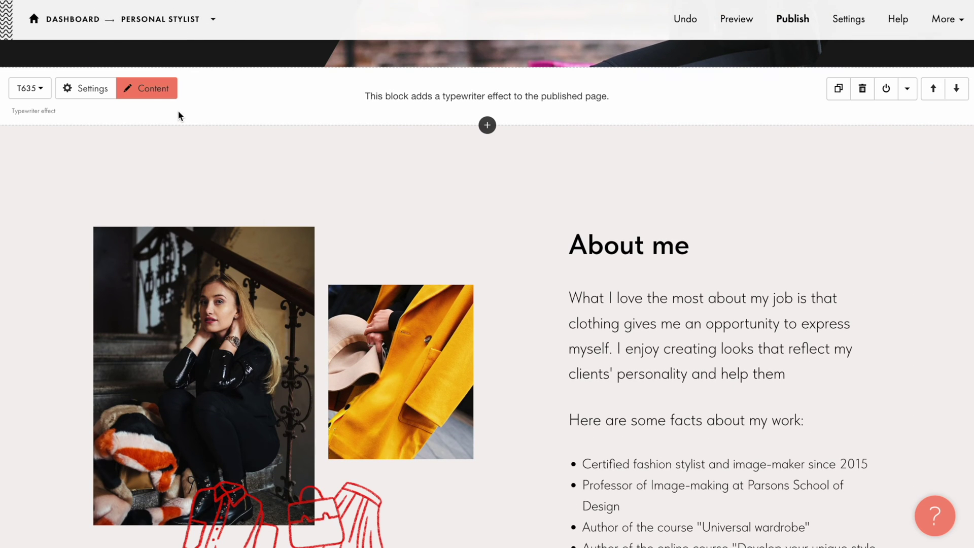
- Link the typewriter block to the cover block, Block ID 512111308, and save
{"action": "left_click", "coordinate": [154, 88]}
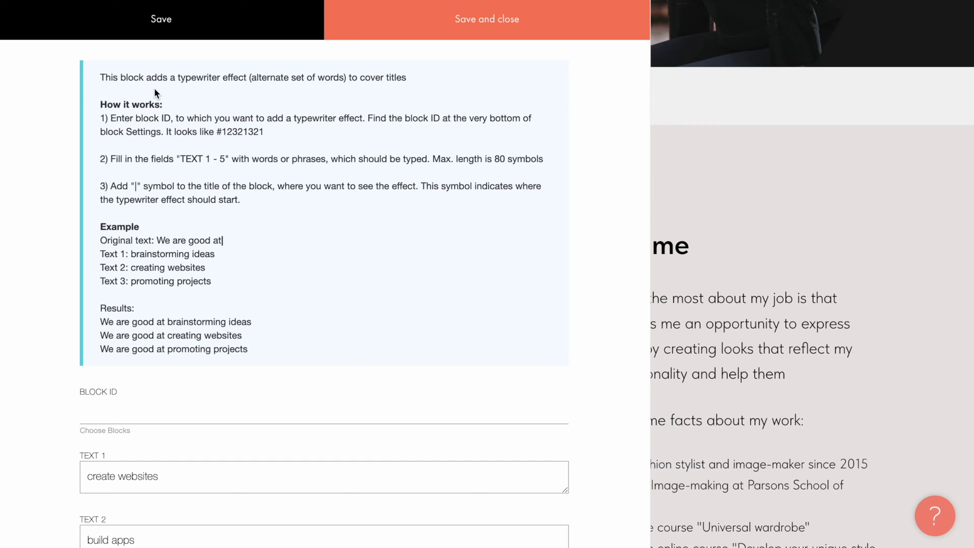
{"action": "scroll", "coordinate": [155, 89], "scroll_direction": "down", "scroll_amount": 5}
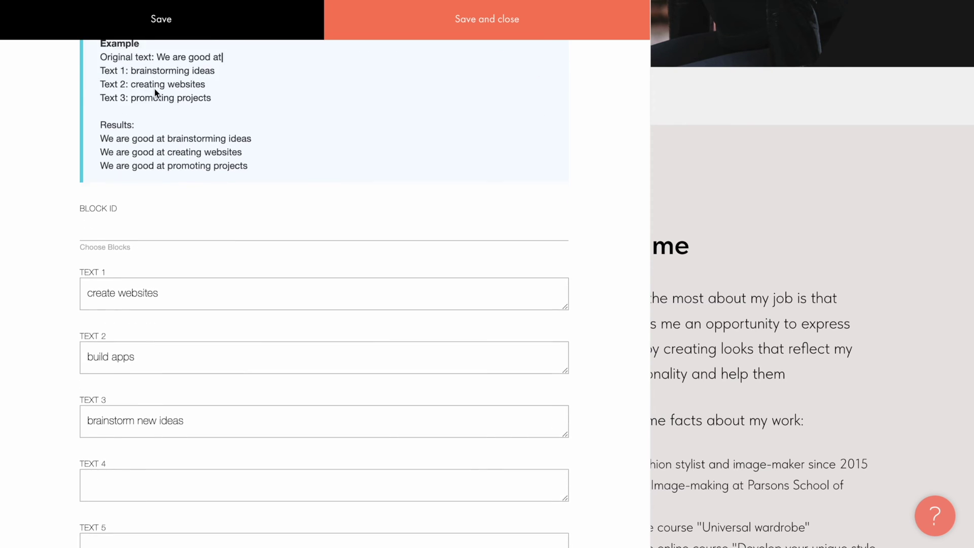
{"action": "left_click", "coordinate": [126, 118]}
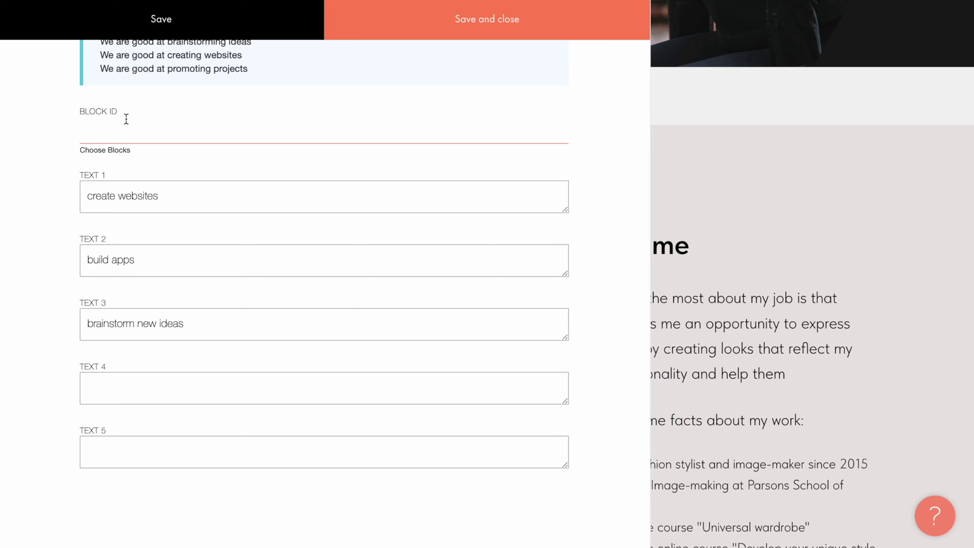
{"action": "left_click", "coordinate": [108, 151]}
{"action": "scroll", "coordinate": [108, 155], "scroll_direction": "up", "scroll_amount": 10}
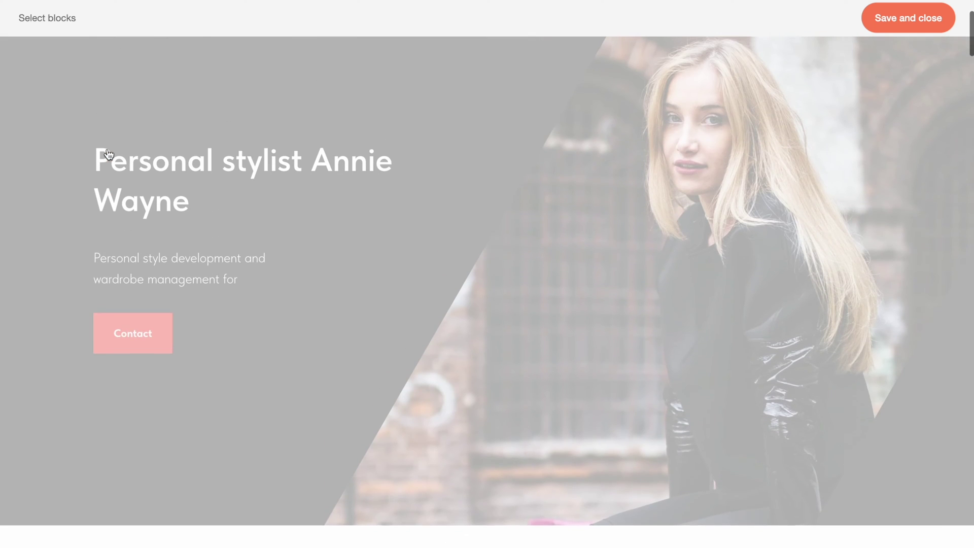
{"action": "left_click", "coordinate": [108, 153]}
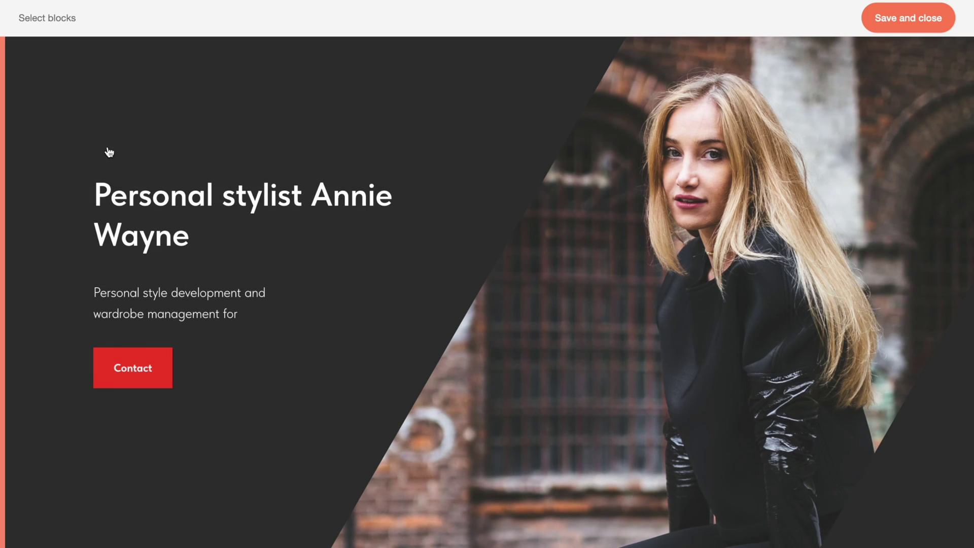
{"action": "left_click", "coordinate": [937, 20]}
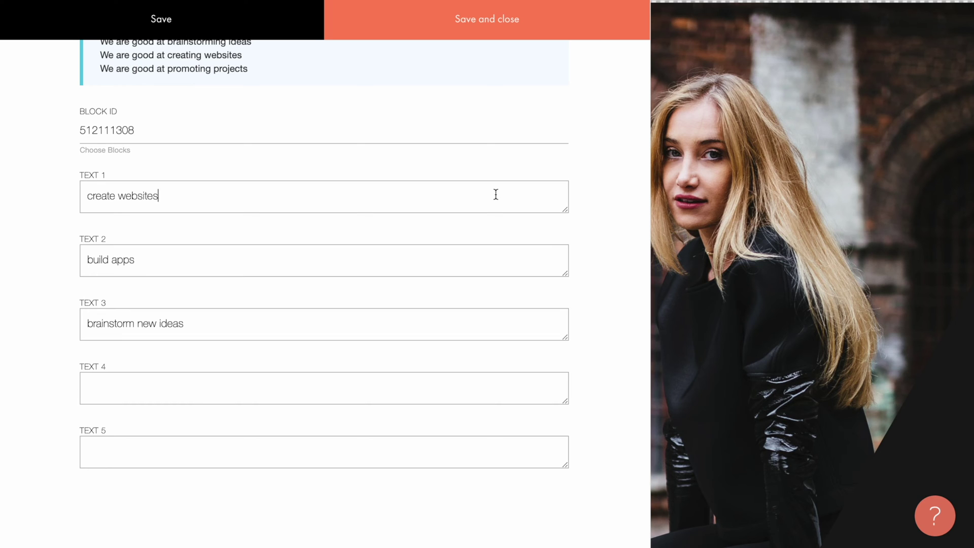
- Set the typewriter phrases to women, men, teenagers and seniors, then save and close
{"action": "triple_click", "coordinate": [496, 194]}
{"action": "key", "text": "BackSpace"}
{"action": "type", "text": "women"}
{"action": "triple_click", "coordinate": [181, 263]}
{"action": "type", "text": "men"}
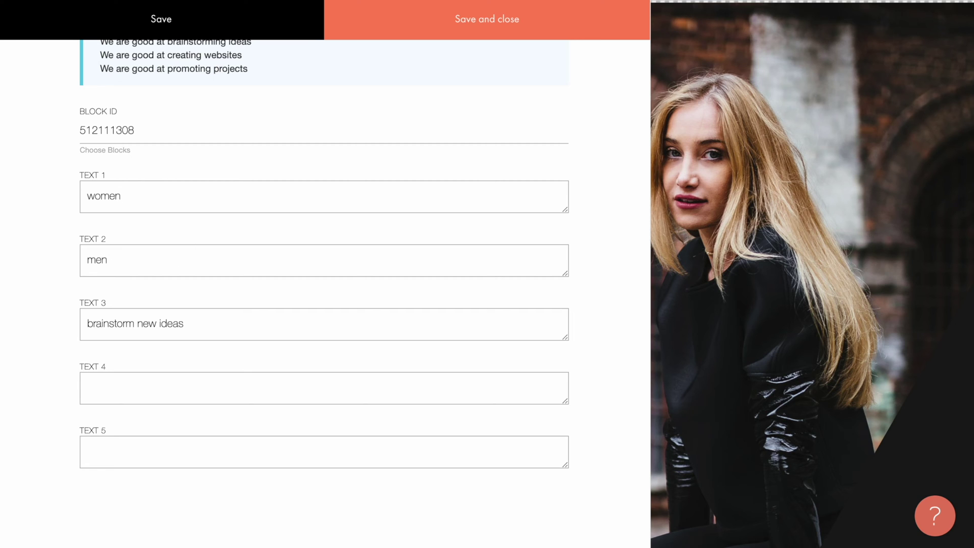
{"action": "triple_click", "coordinate": [233, 332]}
{"action": "type", "text": "teenagers"}
{"action": "left_click", "coordinate": [218, 385]}
{"action": "type", "text": "seniors"}
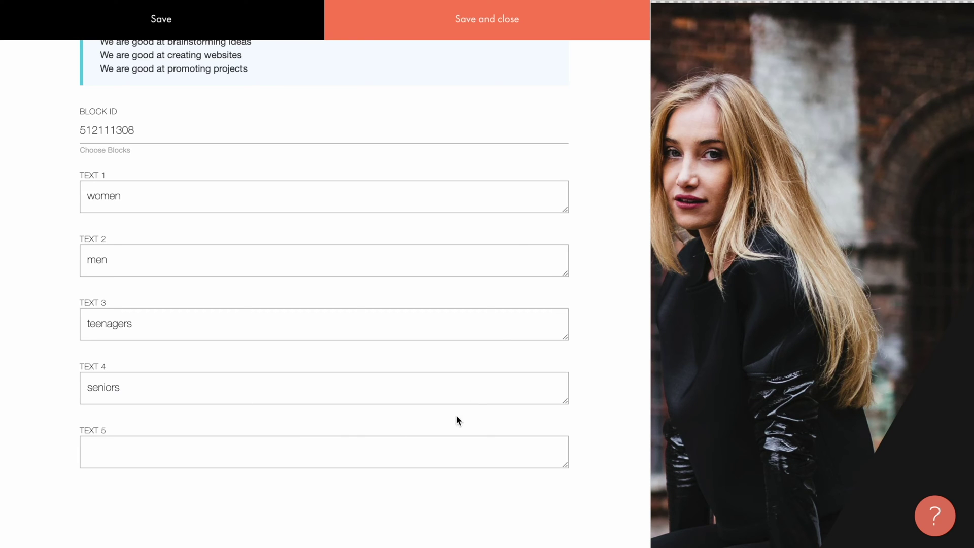
{"action": "left_click", "coordinate": [486, 36]}
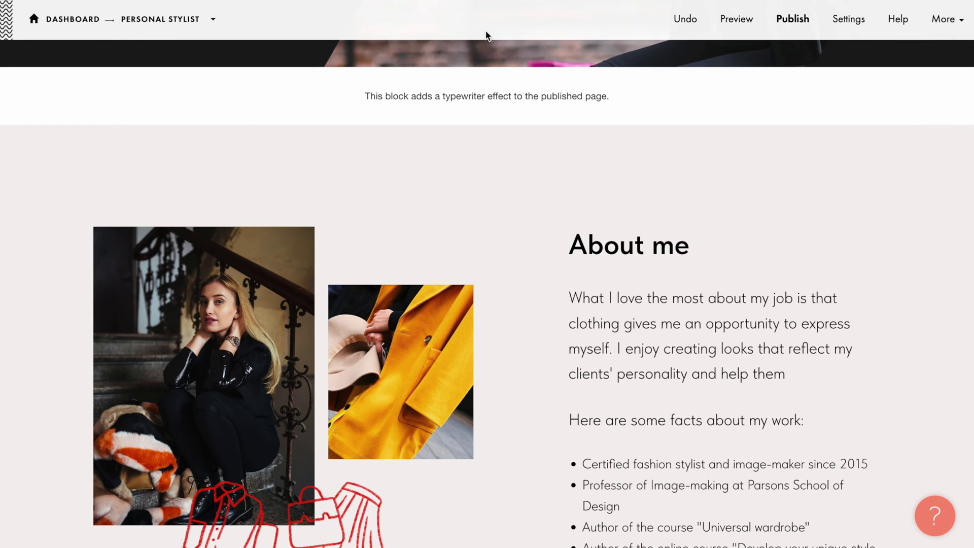
- Append the ' |' typewriter marker after 'management for' in the cover description and save
{"action": "scroll", "coordinate": [485, 36], "scroll_direction": "up", "scroll_amount": 10}
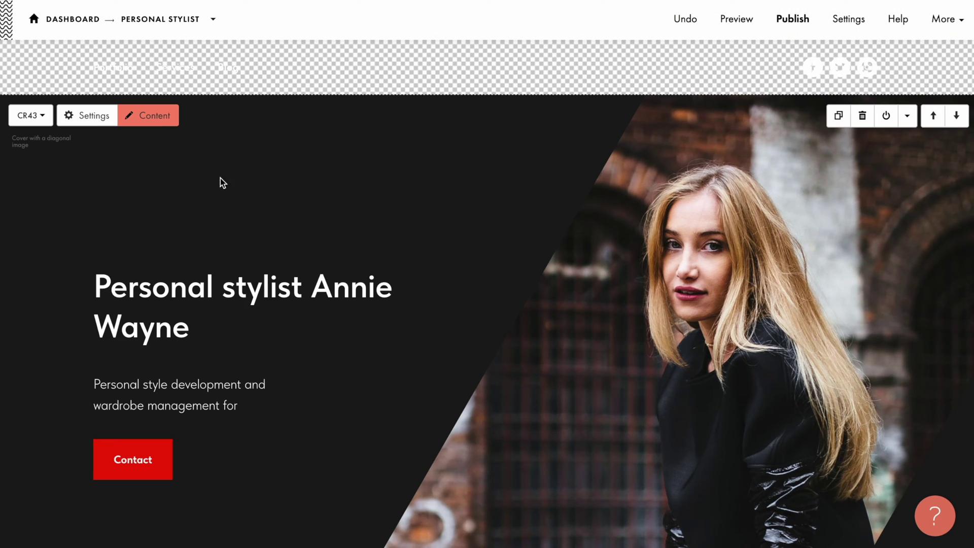
{"action": "left_click", "coordinate": [156, 116]}
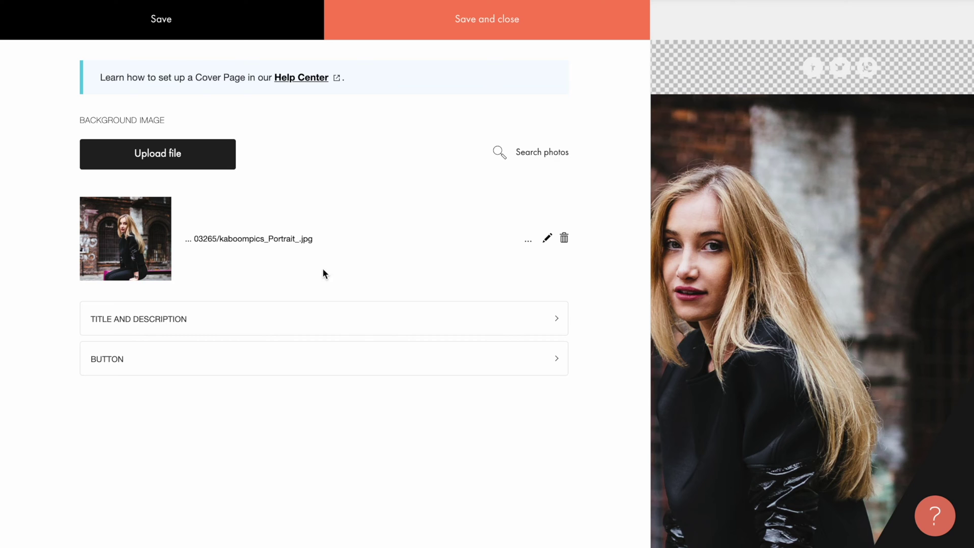
{"action": "left_click", "coordinate": [334, 319]}
{"action": "scroll", "coordinate": [333, 318], "scroll_direction": "down", "scroll_amount": 3}
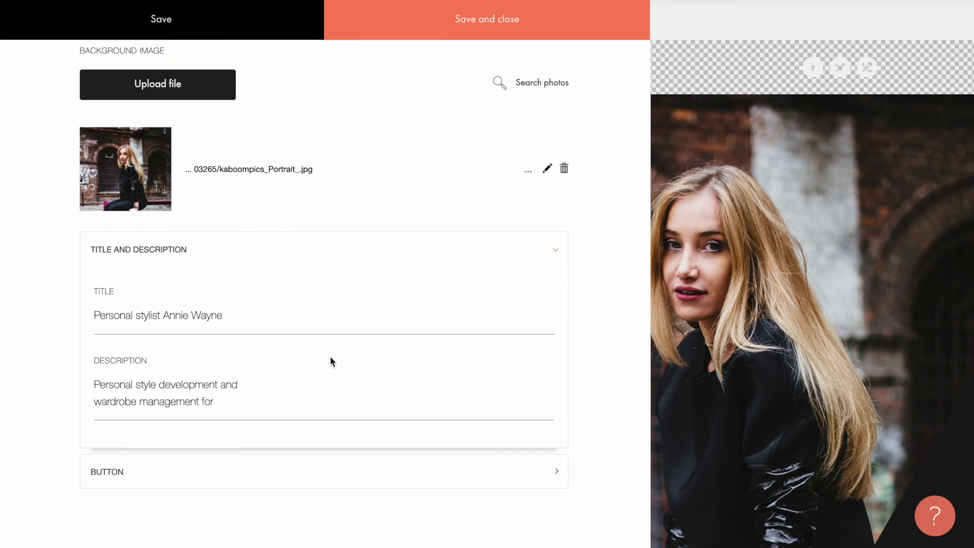
{"action": "left_click", "coordinate": [327, 399]}
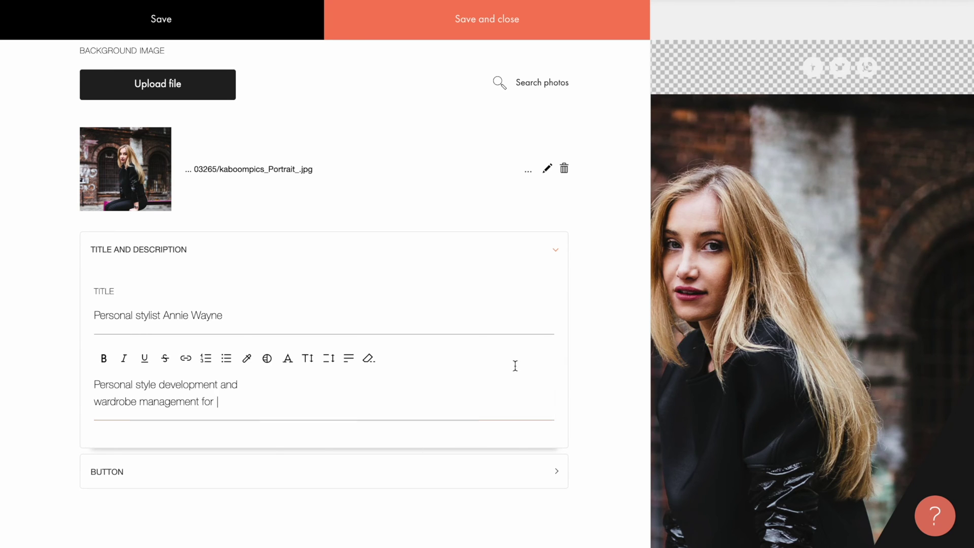
{"action": "left_click", "coordinate": [482, 22]}
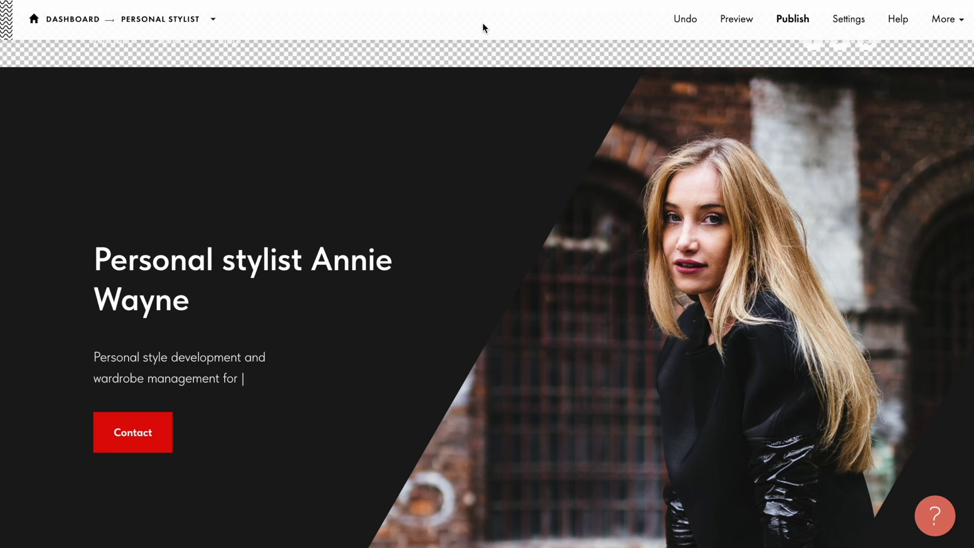
- Publish the page, check the animated cover words live, and return to the editor
{"action": "left_click", "coordinate": [791, 20]}
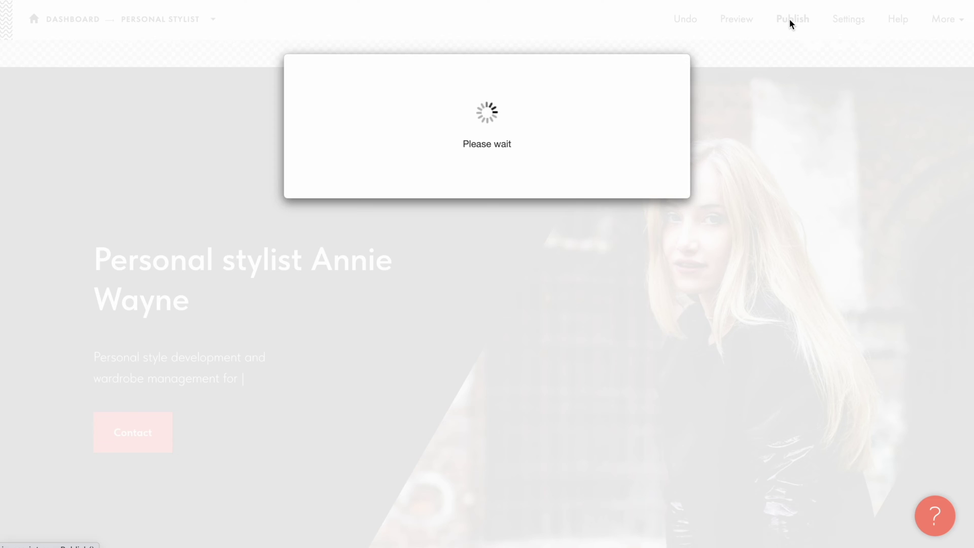
{"action": "left_click", "coordinate": [487, 223]}
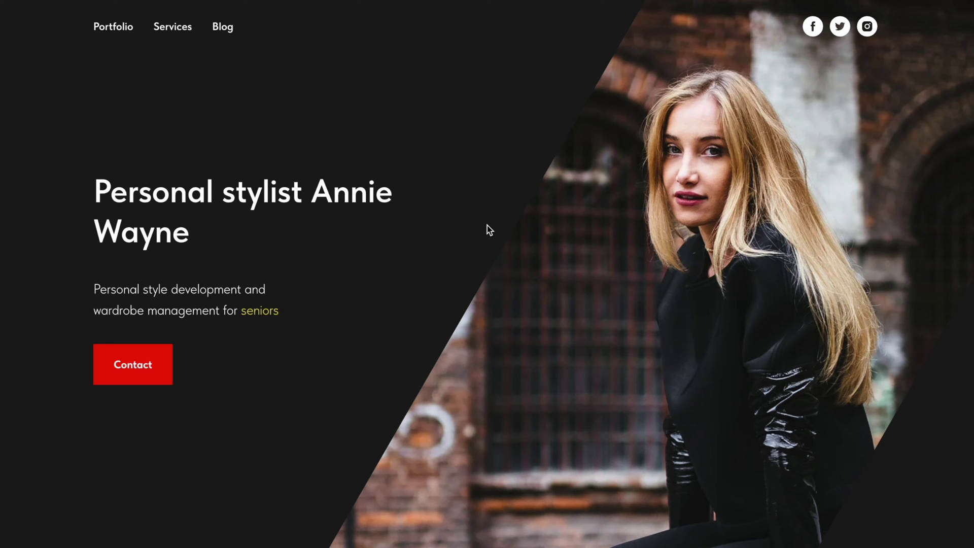
{"action": "key", "text": "Escape"}
{"action": "scroll", "coordinate": [498, 250], "scroll_direction": "down", "scroll_amount": 5}
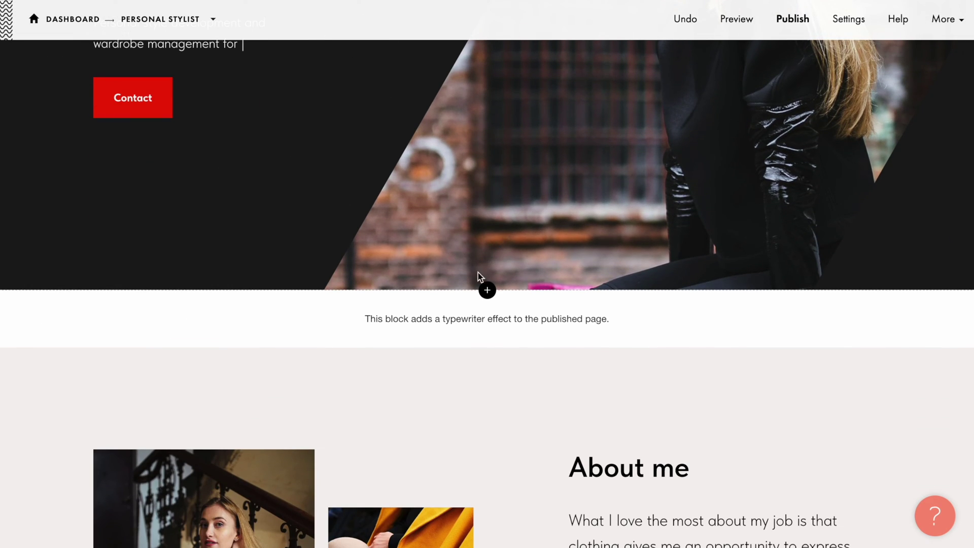
- Set the cover typewriter's text and cursor colour to white #ffffff
{"action": "mouse_move", "coordinate": [269, 345]}
{"action": "left_click", "coordinate": [89, 311]}
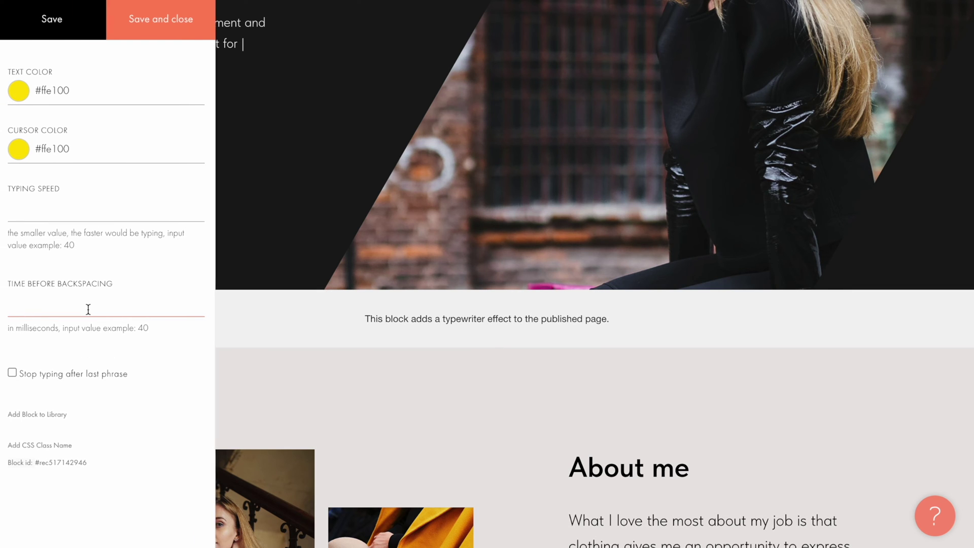
{"action": "left_click", "coordinate": [144, 86]}
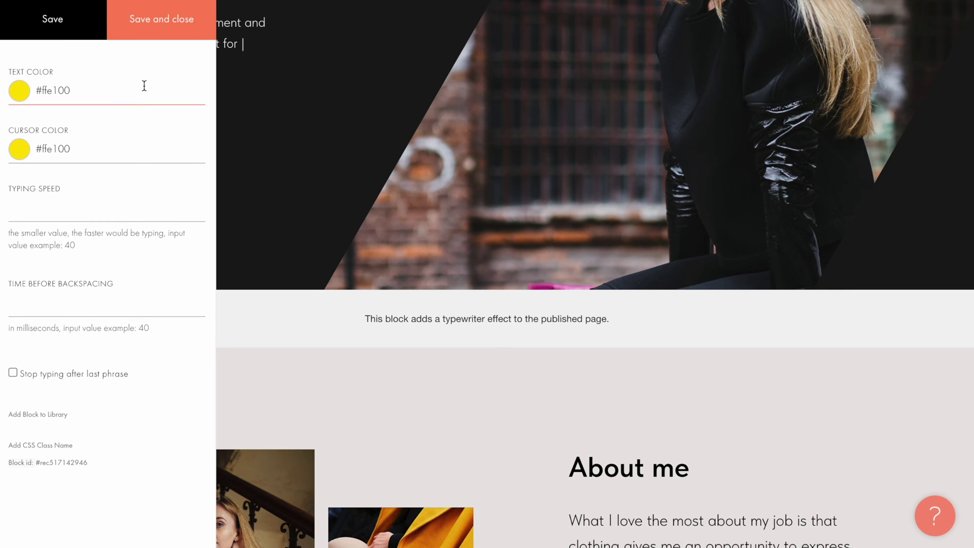
{"action": "key", "text": "ctrl+a"}
{"action": "type", "text": "#ffffff"}
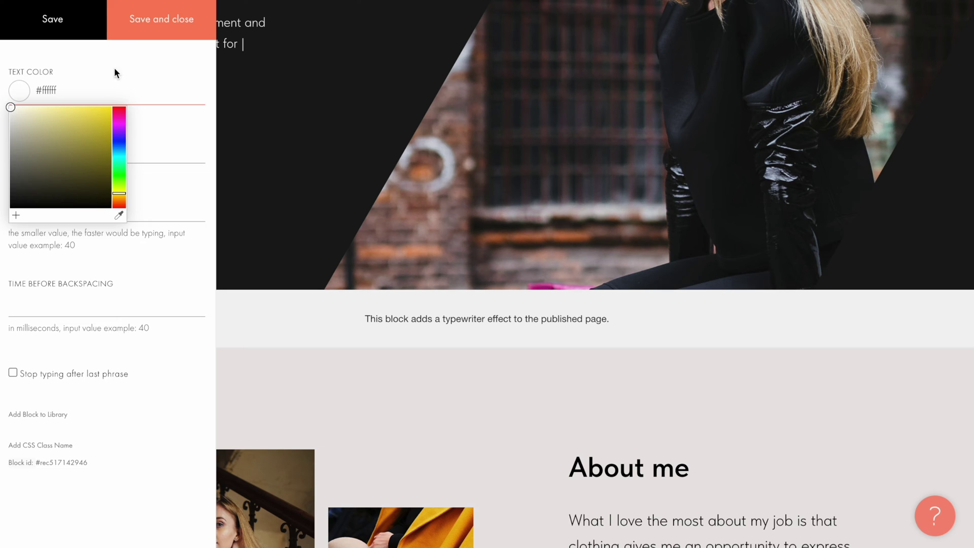
{"action": "key", "text": "Return"}
{"action": "left_click", "coordinate": [143, 147]}
{"action": "key", "text": "ctrl+a"}
{"action": "type", "text": "#ffffff"}
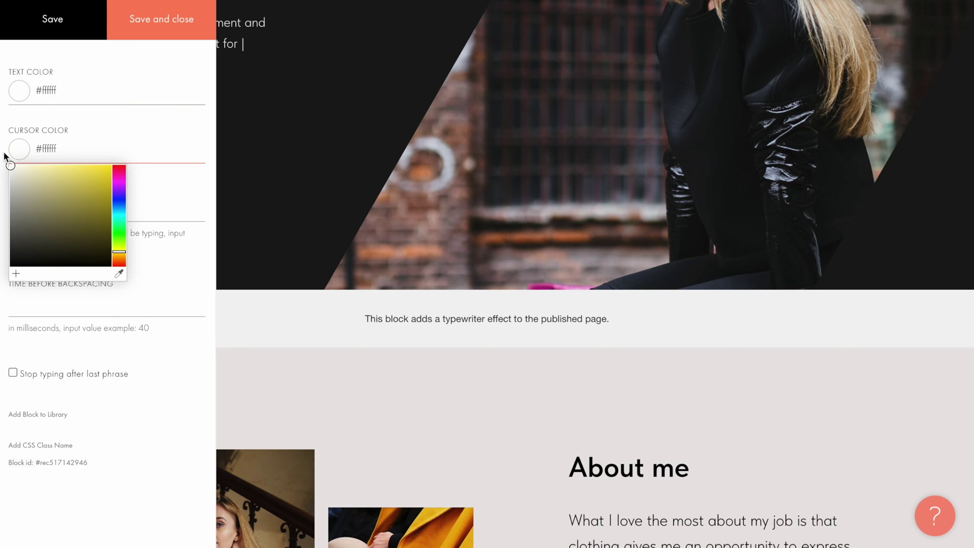
{"action": "key", "text": "Return"}
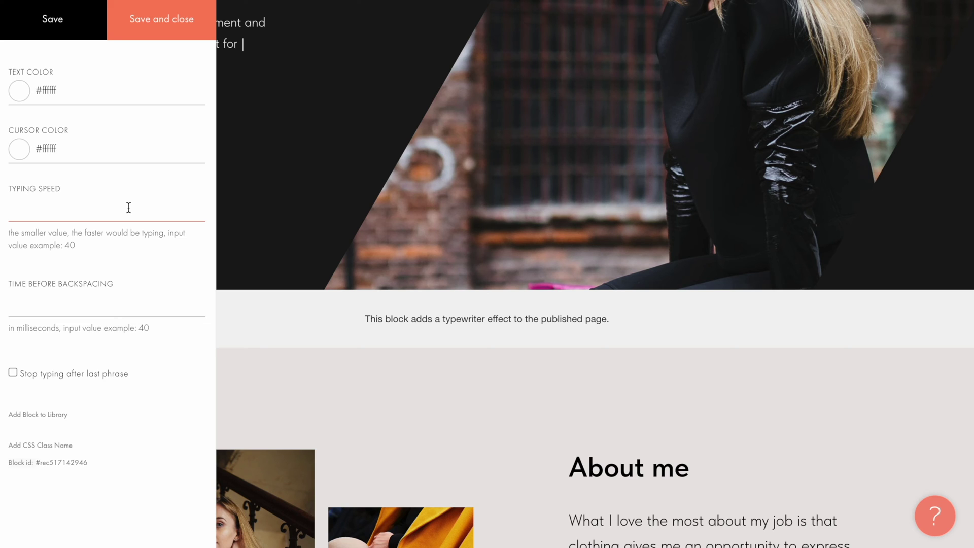
- Set 2000 ms before backspacing, keep looping on, save, and republish the page
{"action": "left_click", "coordinate": [117, 300]}
{"action": "type", "text": "2000"}
{"action": "left_click", "coordinate": [116, 351]}
{"action": "left_click", "coordinate": [14, 374]}
{"action": "left_click", "coordinate": [14, 374]}
{"action": "left_click", "coordinate": [161, 23]}
{"action": "left_click", "coordinate": [775, 15]}
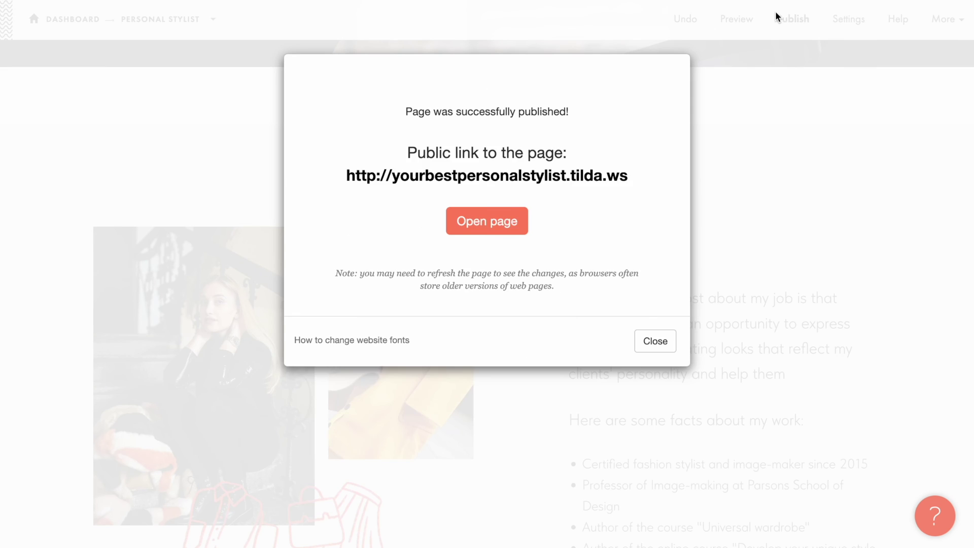
- Watch the republished cover animation on the live page, then return to the editor
{"action": "left_click", "coordinate": [491, 227]}
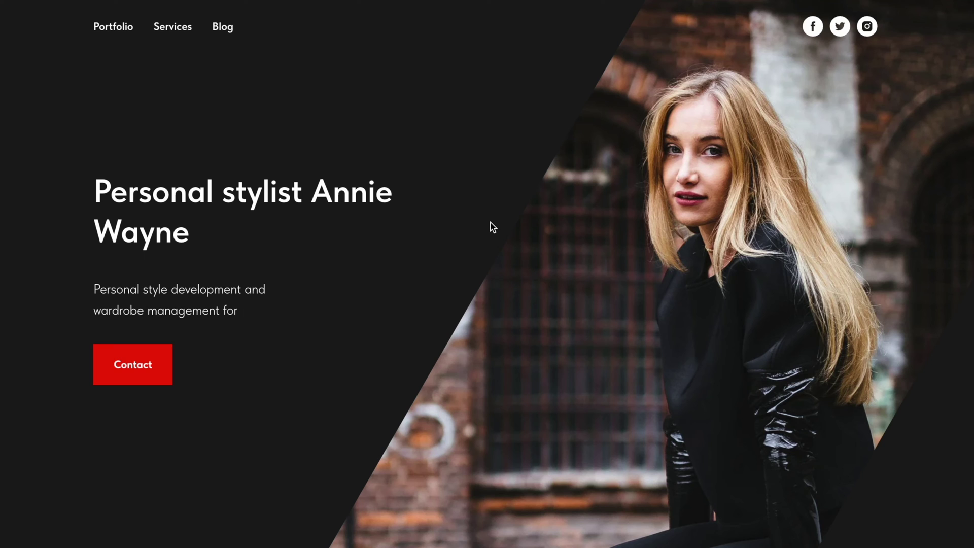
{"action": "key", "text": "Escape"}
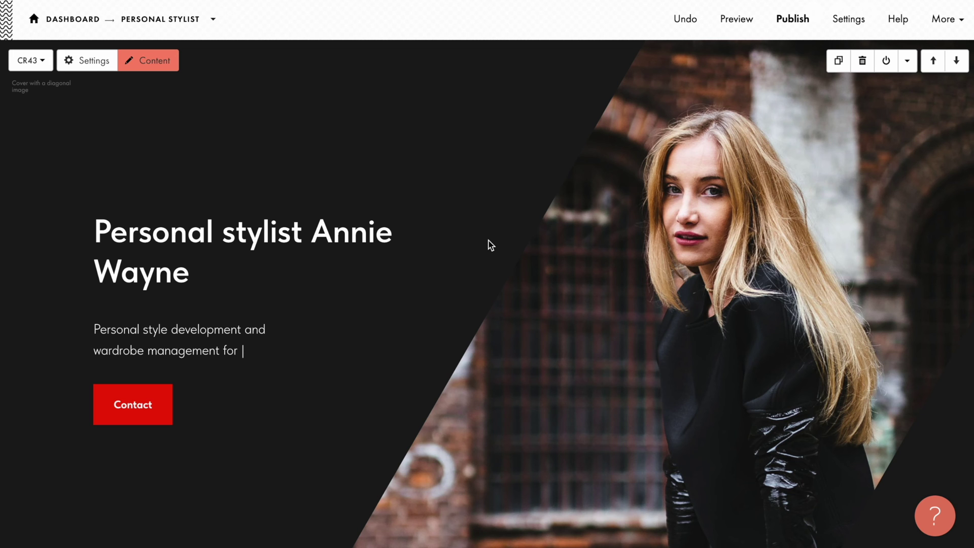
- Insert a second T635 Typewriter block below About me and open its block picker
{"action": "scroll", "coordinate": [490, 249], "scroll_direction": "down", "scroll_amount": 15}
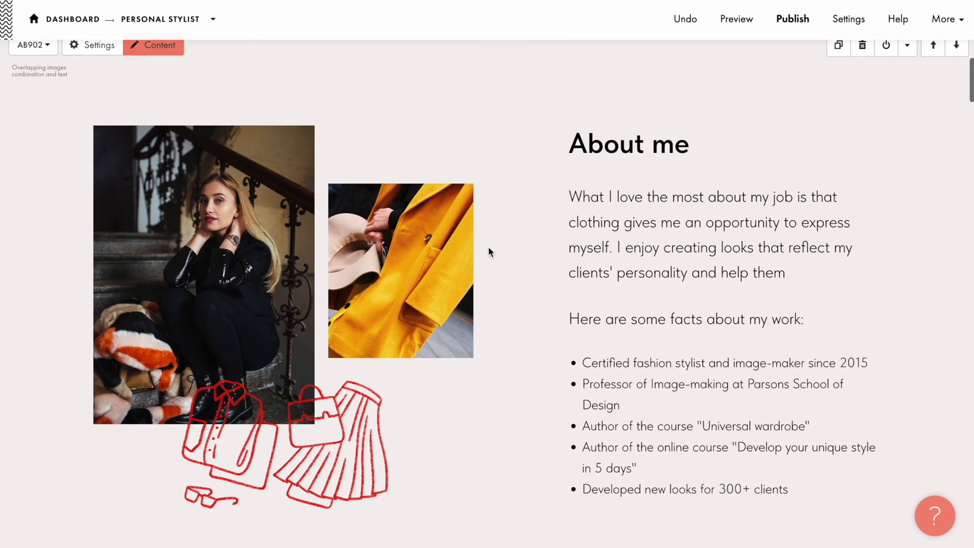
{"action": "scroll", "coordinate": [490, 252], "scroll_direction": "down", "scroll_amount": 2}
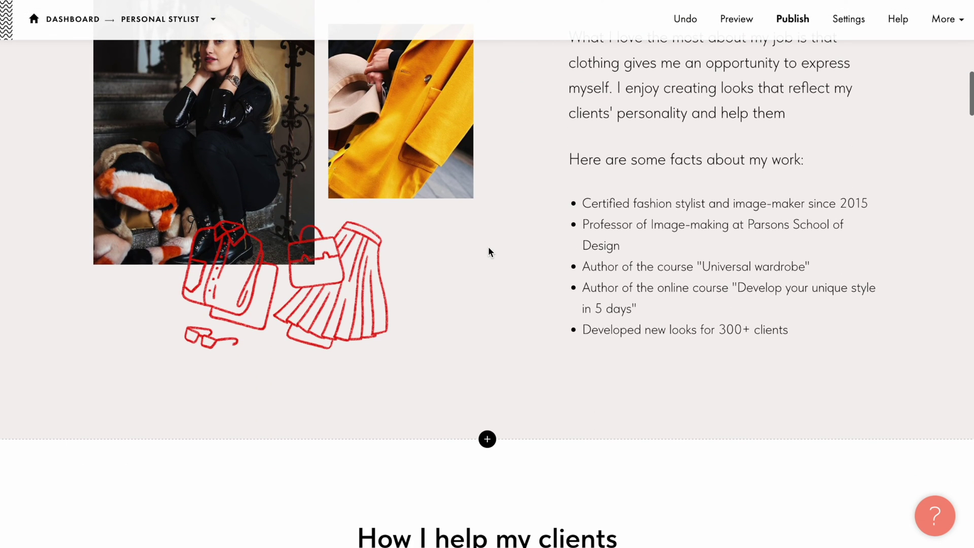
{"action": "left_click", "coordinate": [487, 439]}
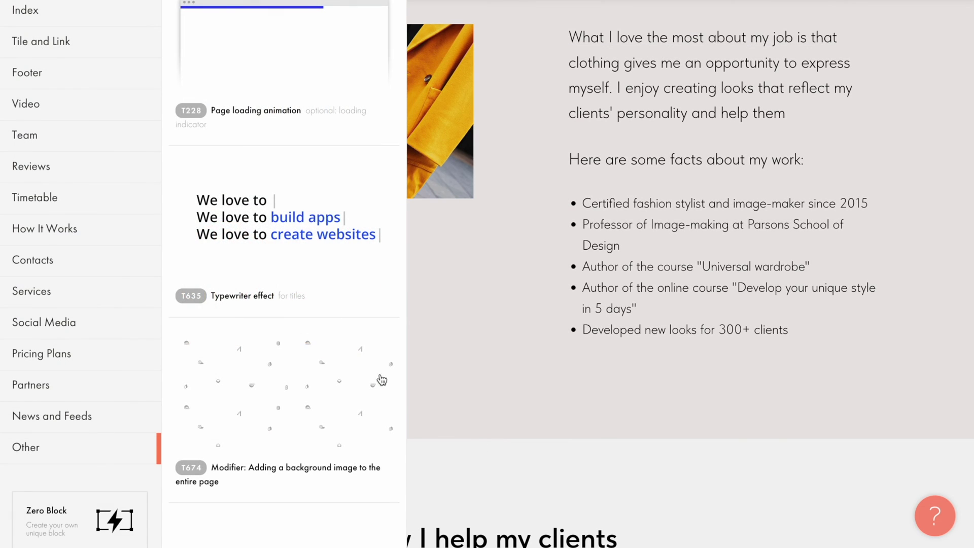
{"action": "left_click", "coordinate": [294, 224]}
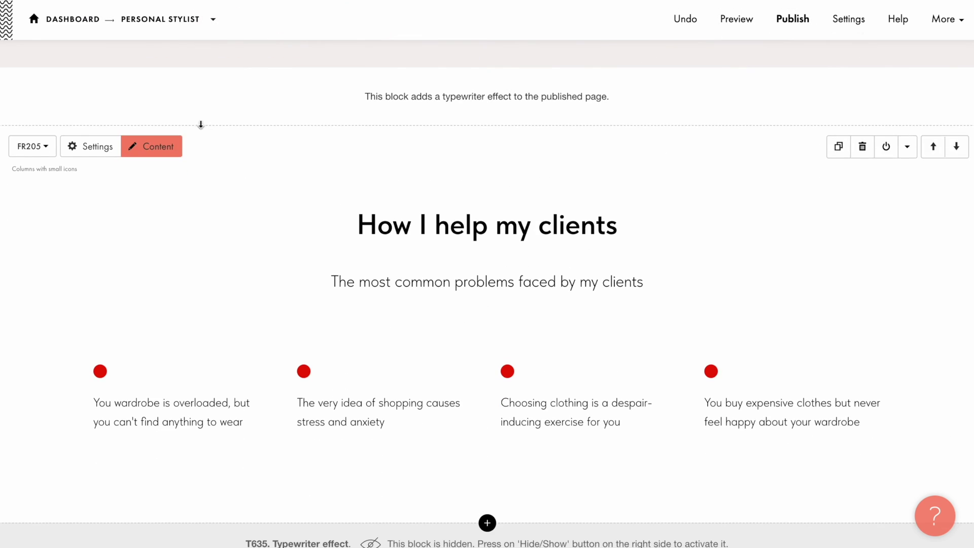
{"action": "left_click", "coordinate": [151, 147]}
{"action": "scroll", "coordinate": [305, 304], "scroll_direction": "down", "scroll_amount": 3}
{"action": "left_click", "coordinate": [101, 240]}
{"action": "scroll", "coordinate": [107, 246], "scroll_direction": "up", "scroll_amount": 5}
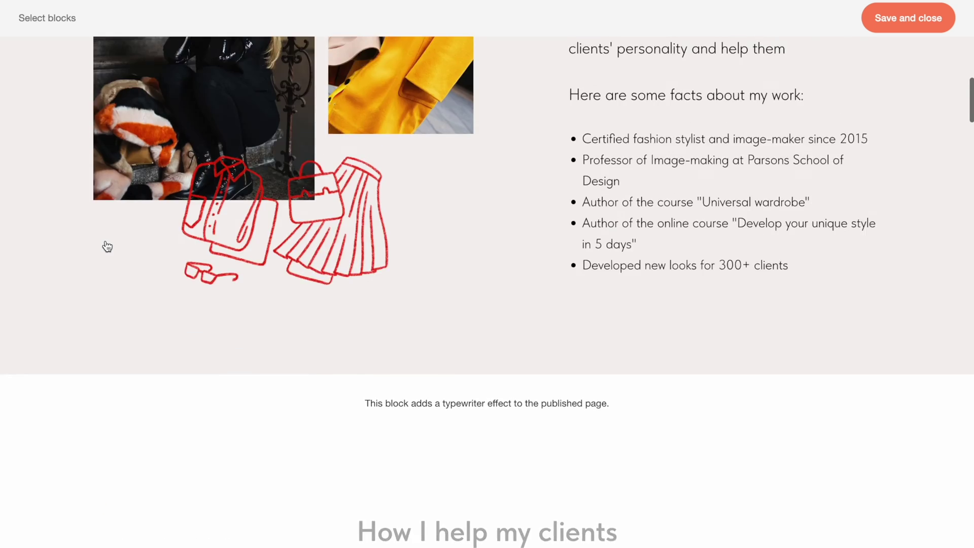
- Target About me with phrases 'feel more confident.', 'love themselves.', 'manifest their own personal style.'
{"action": "left_click", "coordinate": [105, 245]}
{"action": "left_click", "coordinate": [213, 300]}
{"action": "type", "text": "feel more confident."}
{"action": "key", "text": "Tab"}
{"action": "key", "text": "ctrl+a"}
{"action": "type", "text": "love themselves."}
{"action": "key", "text": "Tab"}
{"action": "key", "text": "ctrl+a"}
{"action": "key", "text": "BackSpace"}
{"action": "type", "text": "manifest their own personal style."}
{"action": "left_click", "coordinate": [482, 24]}
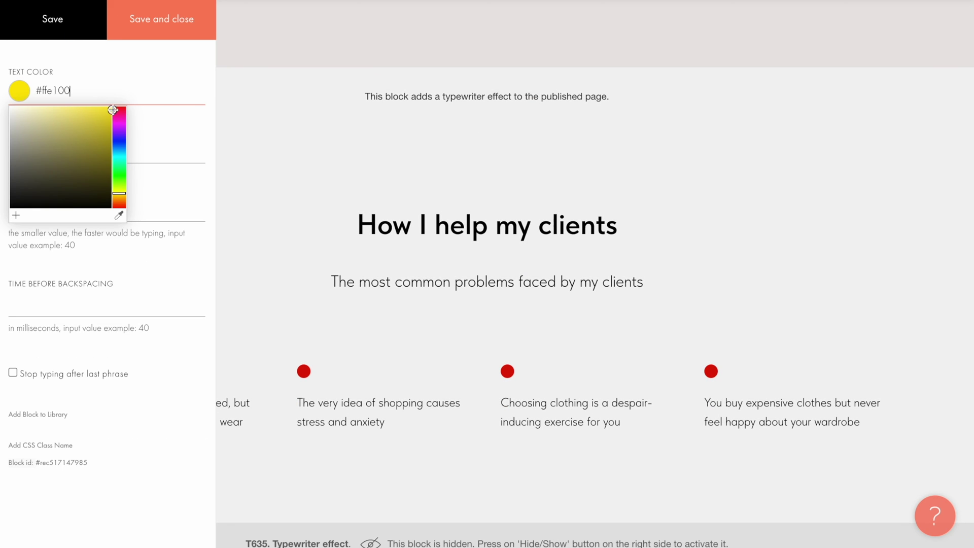
- Set the second typewriter's text and cursor colour to black #000000 and save
{"action": "key", "text": "ctrl+a"}
{"action": "type", "text": "#000000"}
{"action": "left_click", "coordinate": [140, 152]}
{"action": "key", "text": "ctrl+a"}
{"action": "type", "text": "#000000"}
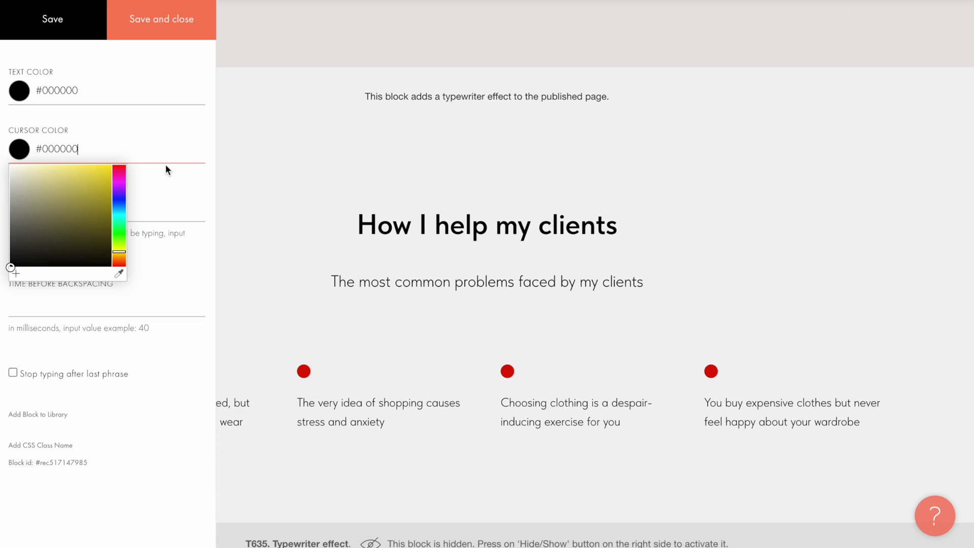
{"action": "left_click", "coordinate": [161, 26]}
{"action": "scroll", "coordinate": [161, 23], "scroll_direction": "up", "scroll_amount": 9}
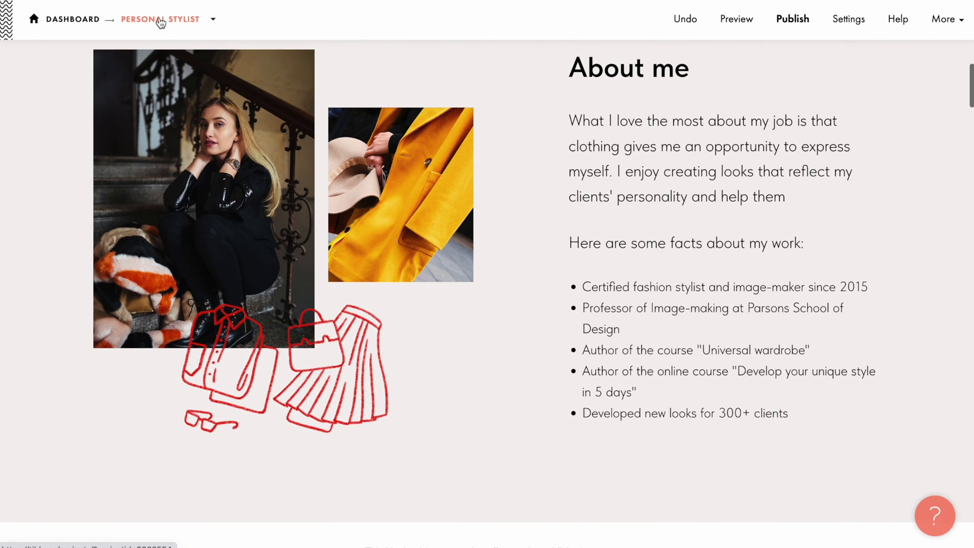
- Insert the | start marker after "help them" in the About me paragraph and republish the page
{"action": "left_click", "coordinate": [803, 205]}
{"action": "type", "text": "|"}
{"action": "left_click", "coordinate": [920, 200]}
{"action": "left_click", "coordinate": [789, 19]}
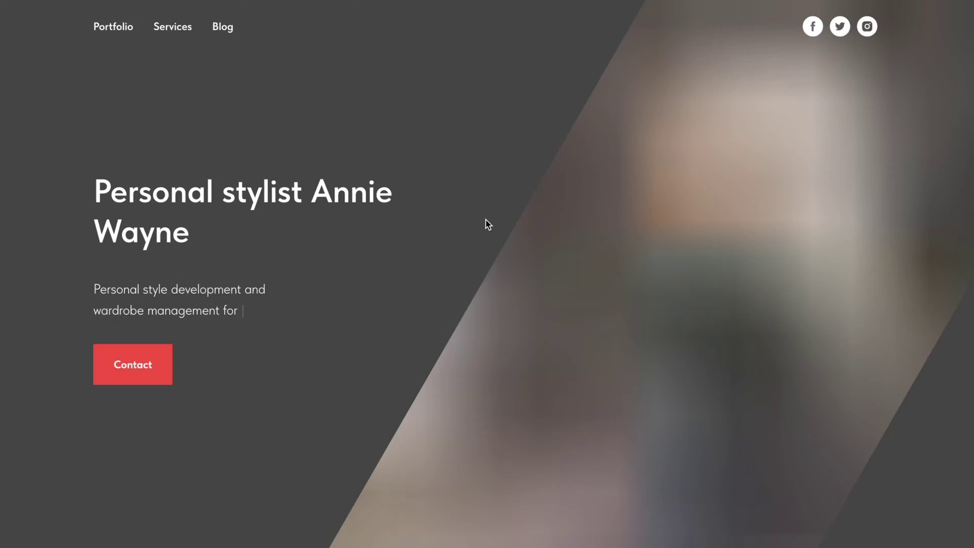
{"action": "scroll", "coordinate": [485, 221], "scroll_direction": "down", "scroll_amount": 10}
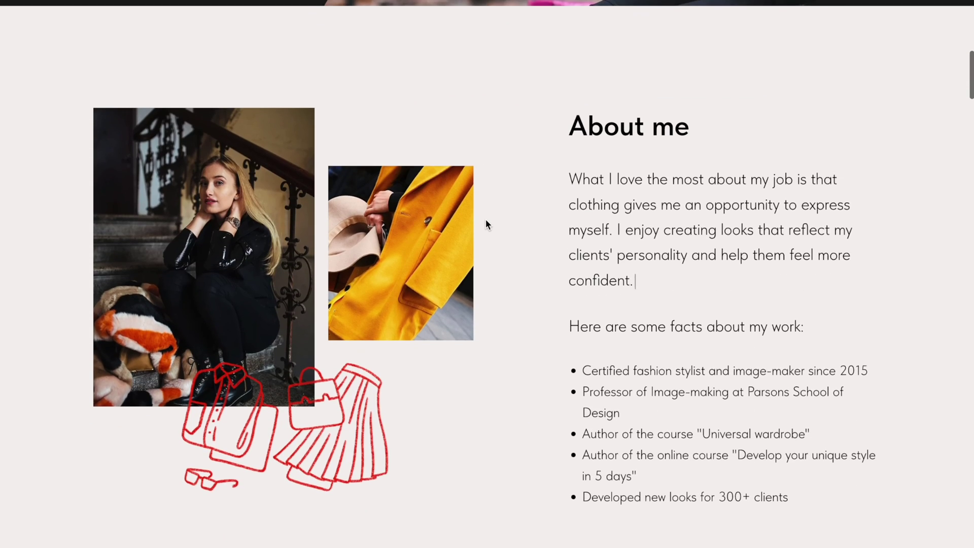